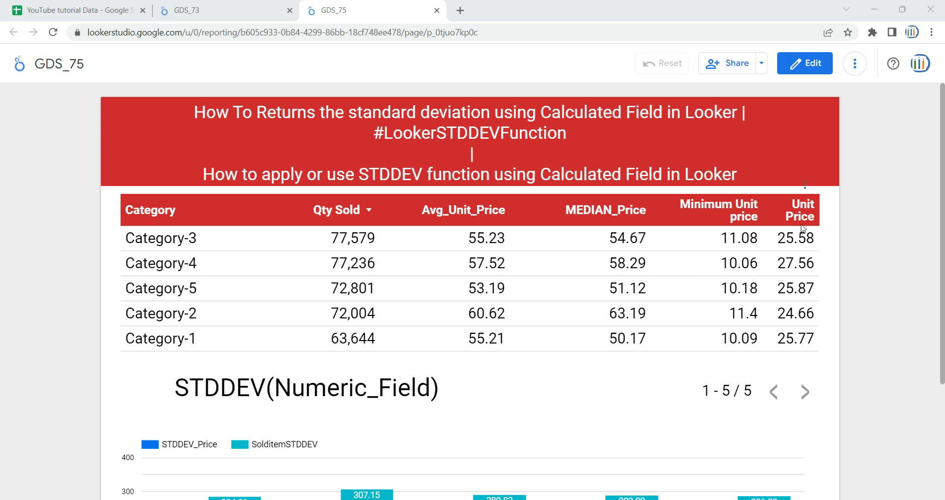
Step: Inspect the Unit Price and Qty Sold data in the GDS_67 sheet, then close the GDS_73 report
{"action": "left_click", "coordinate": [93, 10]}
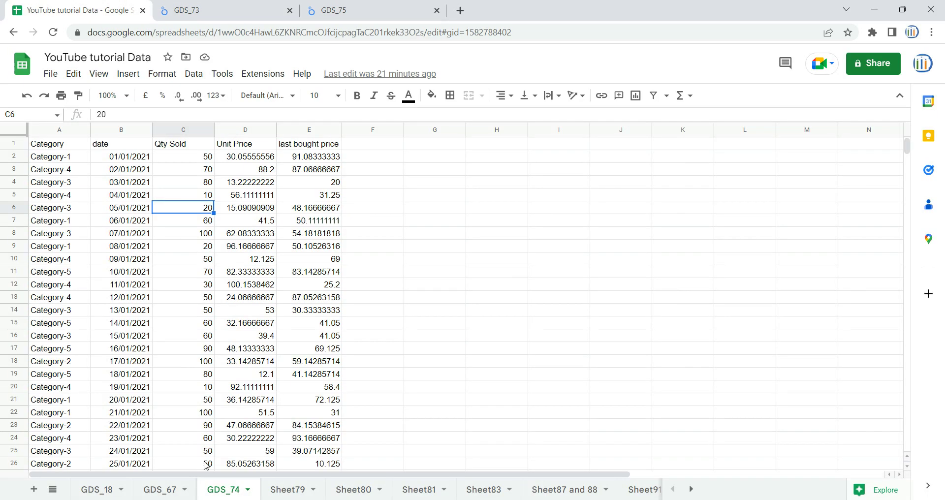
{"action": "left_click", "coordinate": [170, 491]}
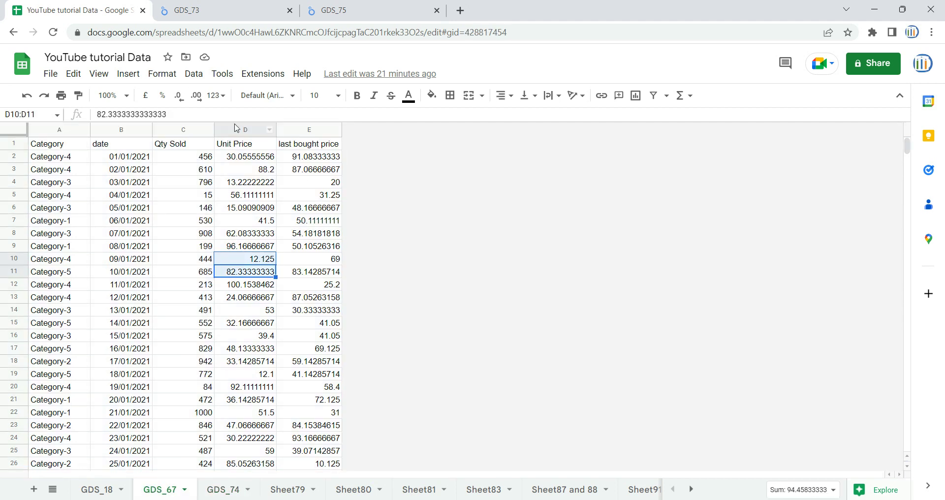
{"action": "left_click", "coordinate": [238, 128]}
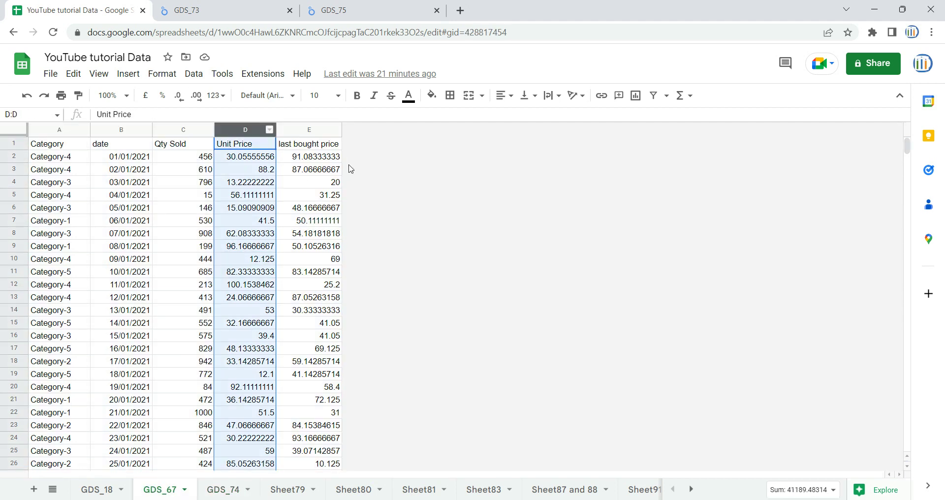
{"action": "left_click", "coordinate": [369, 157]}
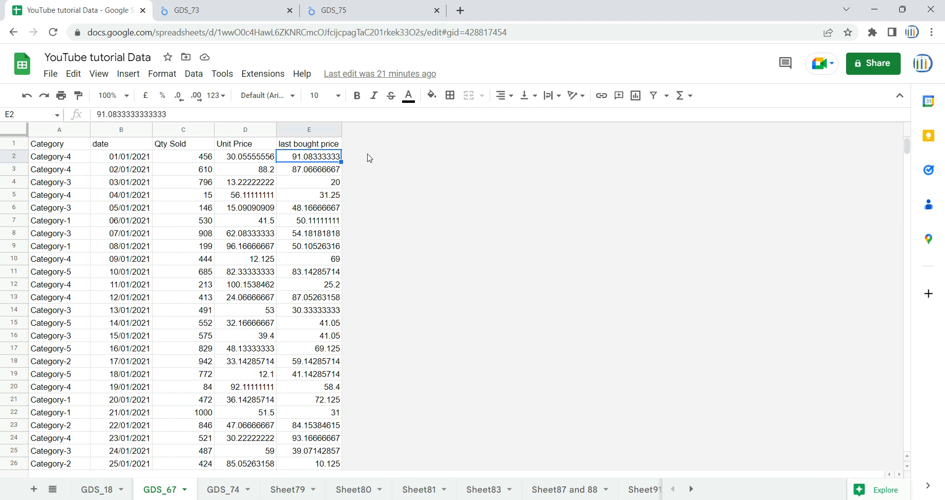
{"action": "left_click", "coordinate": [183, 207]}
{"action": "left_click", "coordinate": [290, 10]}
{"action": "left_click", "coordinate": [255, 5]}
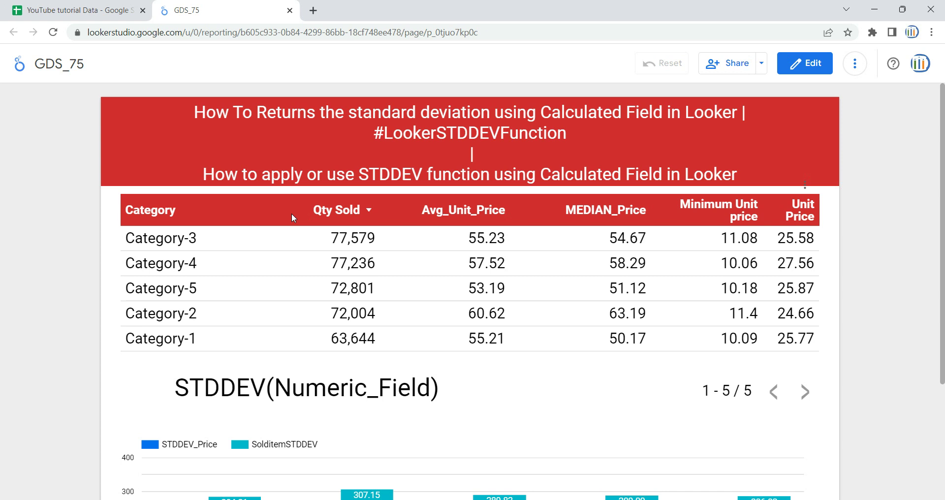
{"action": "scroll", "coordinate": [291, 213], "scroll_direction": "down", "scroll_amount": 1}
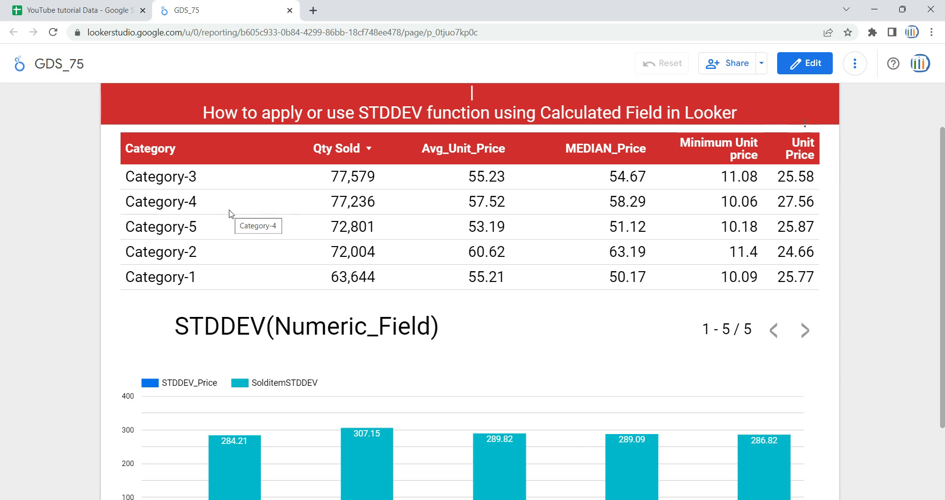
{"action": "scroll", "coordinate": [228, 211], "scroll_direction": "down", "scroll_amount": 2}
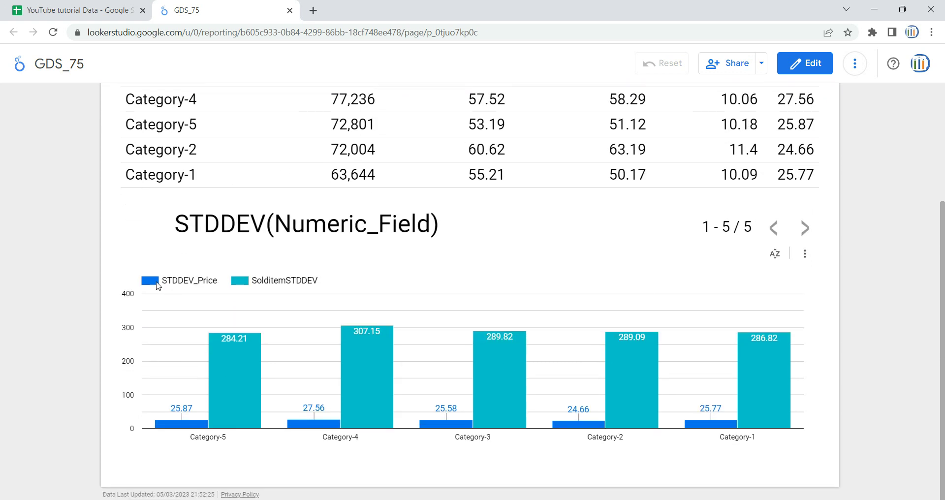
{"action": "left_click", "coordinate": [207, 291]}
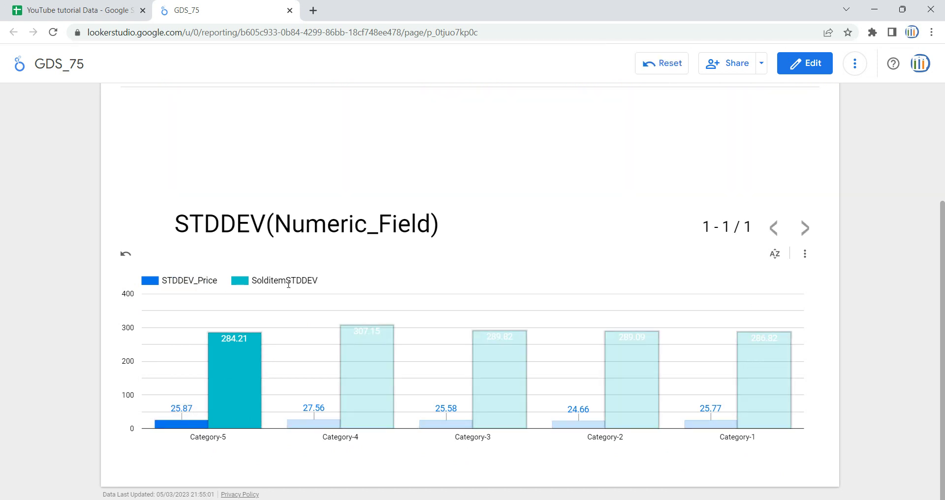
{"action": "left_click", "coordinate": [297, 311]}
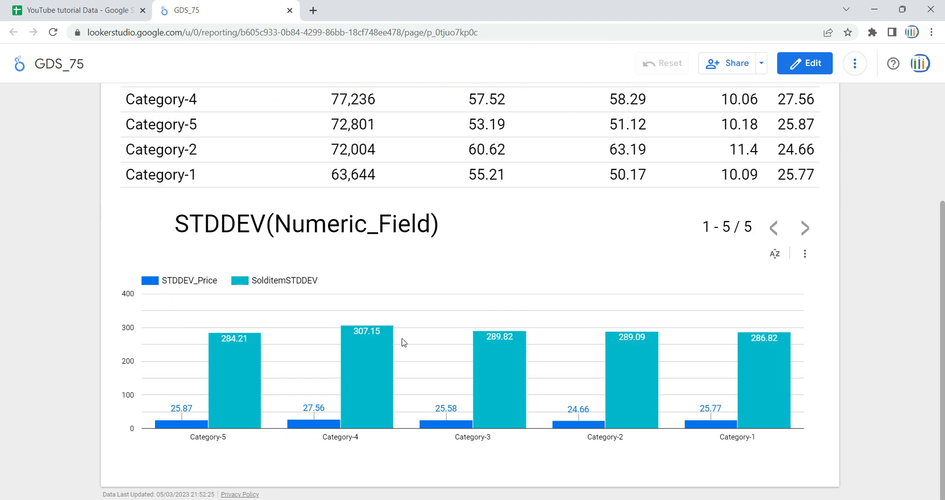
{"action": "scroll", "coordinate": [404, 343], "scroll_direction": "up", "scroll_amount": 3}
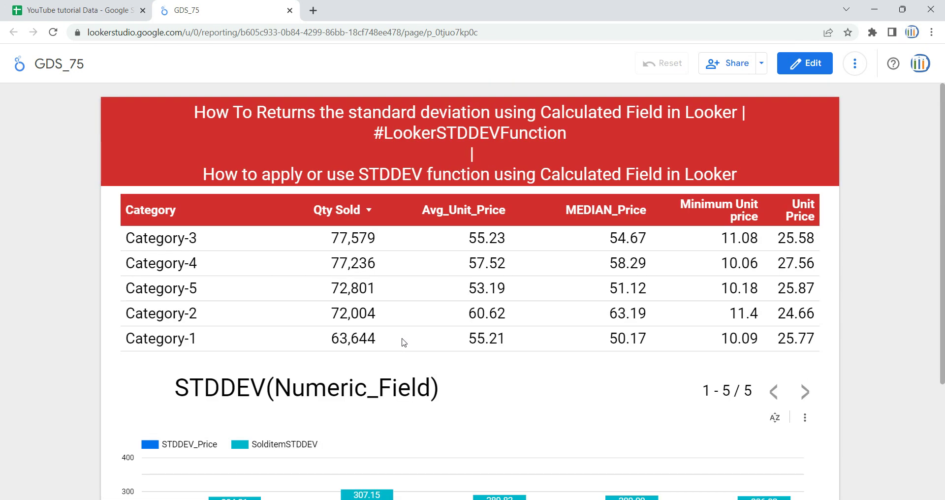
{"action": "scroll", "coordinate": [404, 342], "scroll_direction": "down", "scroll_amount": 2}
{"action": "scroll", "coordinate": [422, 352], "scroll_direction": "up", "scroll_amount": 2}
Step: Enter edit mode and remove the Unit Price metric from the table
{"action": "left_click", "coordinate": [807, 69]}
{"action": "left_click", "coordinate": [518, 316]}
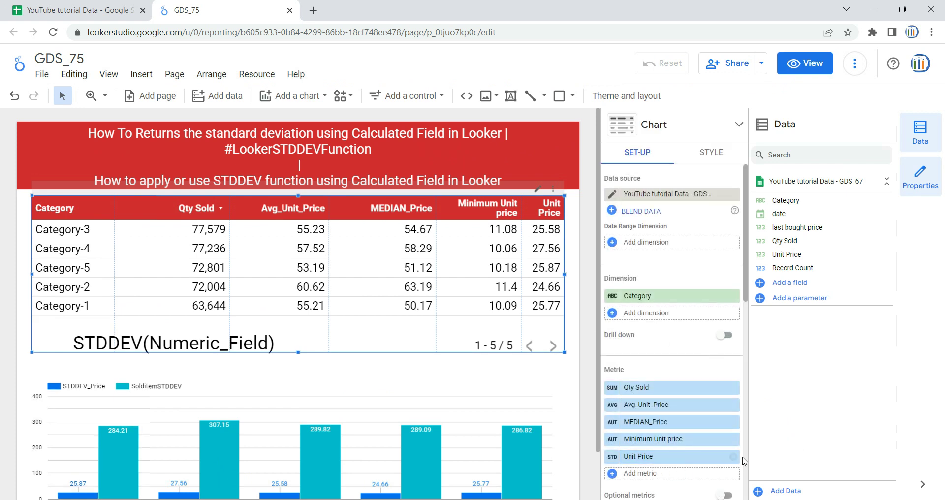
{"action": "left_click", "coordinate": [733, 456]}
{"action": "scroll", "coordinate": [480, 295], "scroll_direction": "down", "scroll_amount": 1}
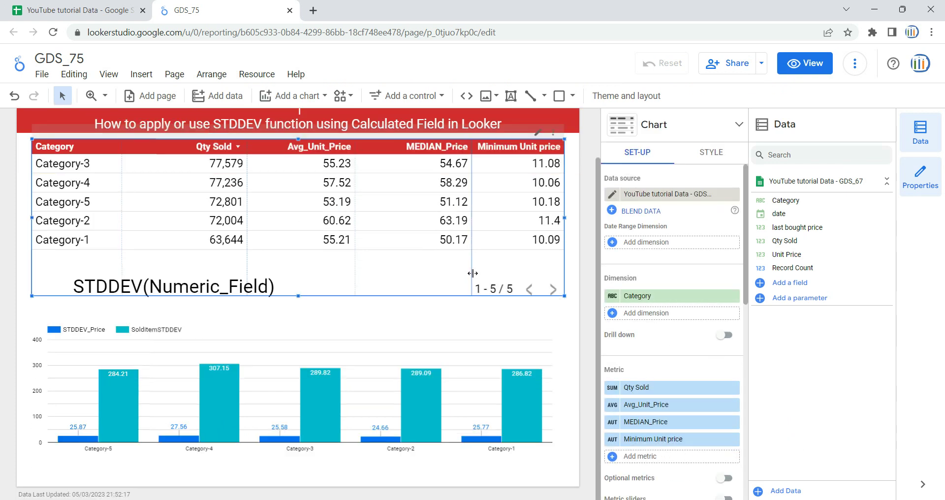
Step: Remove SolditemSTDDEV from the bar chart and replace STDDEV_Price with Category
{"action": "left_click", "coordinate": [492, 331]}
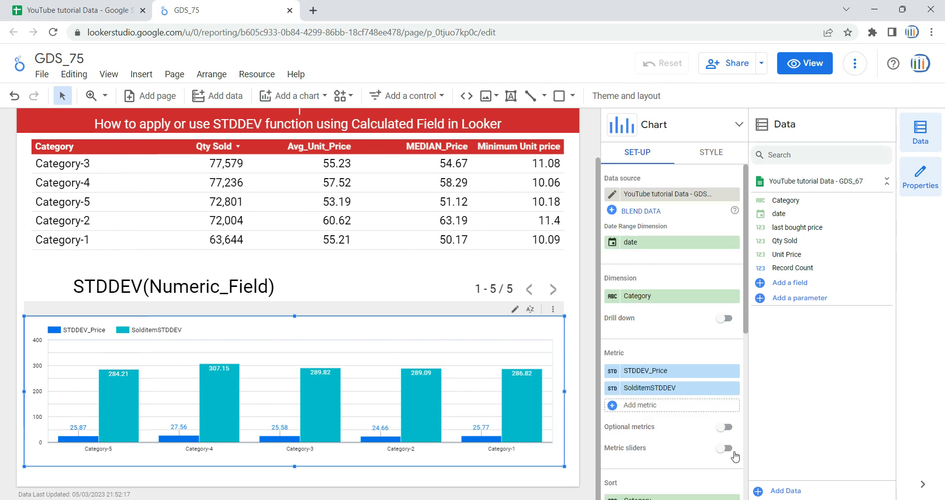
{"action": "left_click", "coordinate": [734, 389]}
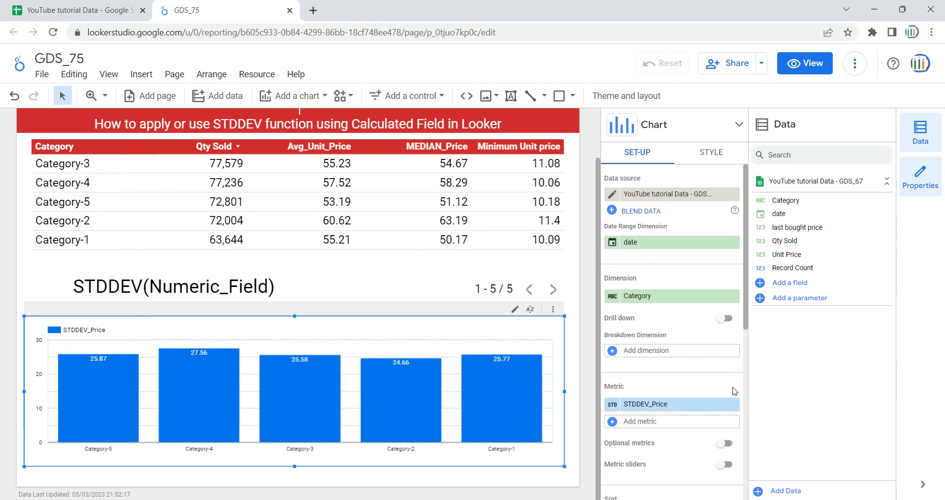
{"action": "left_click", "coordinate": [703, 422]}
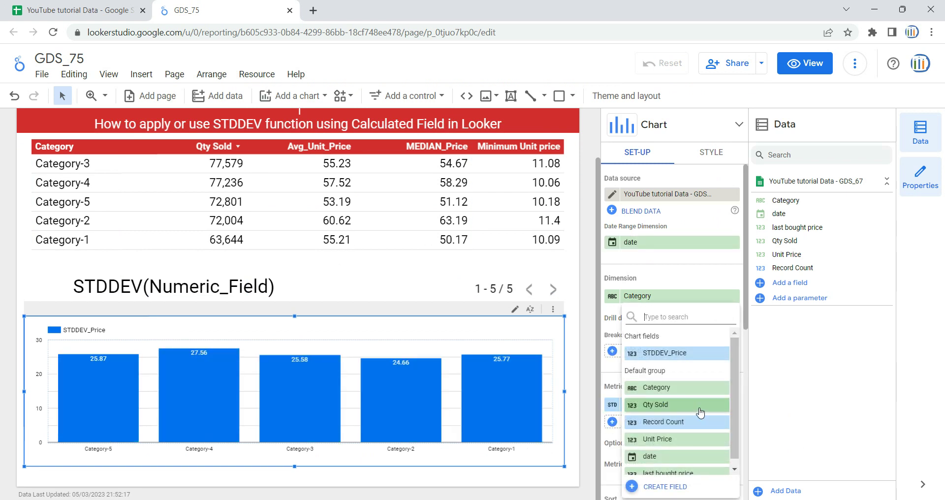
{"action": "left_click", "coordinate": [672, 387]}
{"action": "scroll", "coordinate": [433, 251], "scroll_direction": "up", "scroll_amount": 1}
{"action": "scroll", "coordinate": [433, 252], "scroll_direction": "up", "scroll_amount": 1}
{"action": "left_click", "coordinate": [471, 272]}
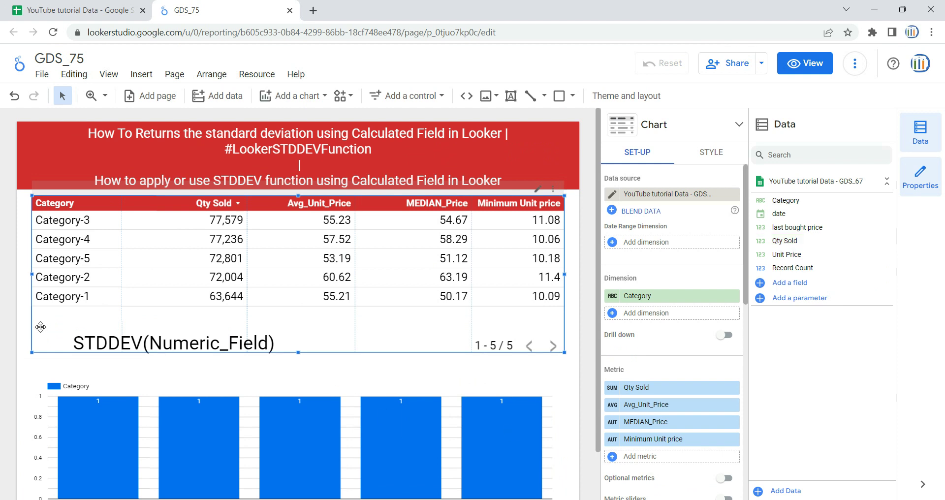
{"action": "left_click", "coordinate": [19, 329]}
{"action": "left_click", "coordinate": [128, 348]}
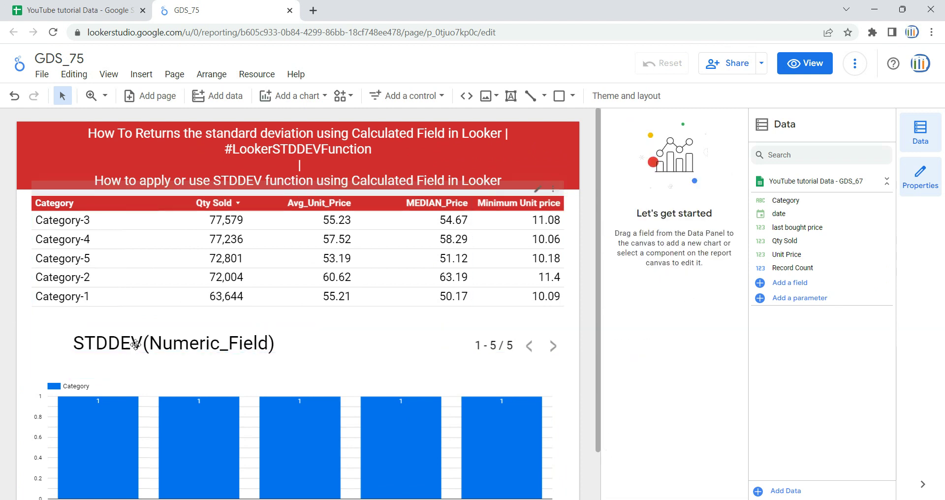
{"action": "left_click", "coordinate": [137, 344]}
{"action": "left_click_drag", "start_coordinate": [141, 344], "coordinate": [68, 347]}
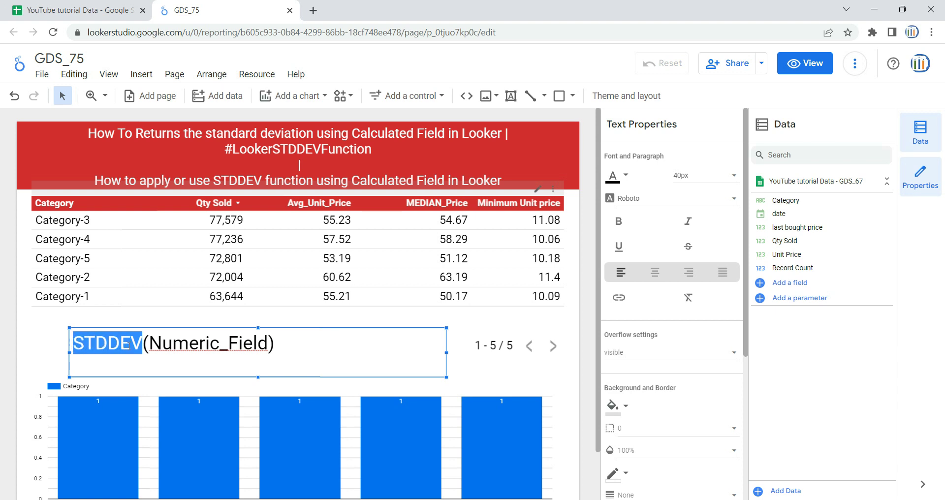
{"action": "left_click_drag", "start_coordinate": [149, 344], "coordinate": [267, 343]}
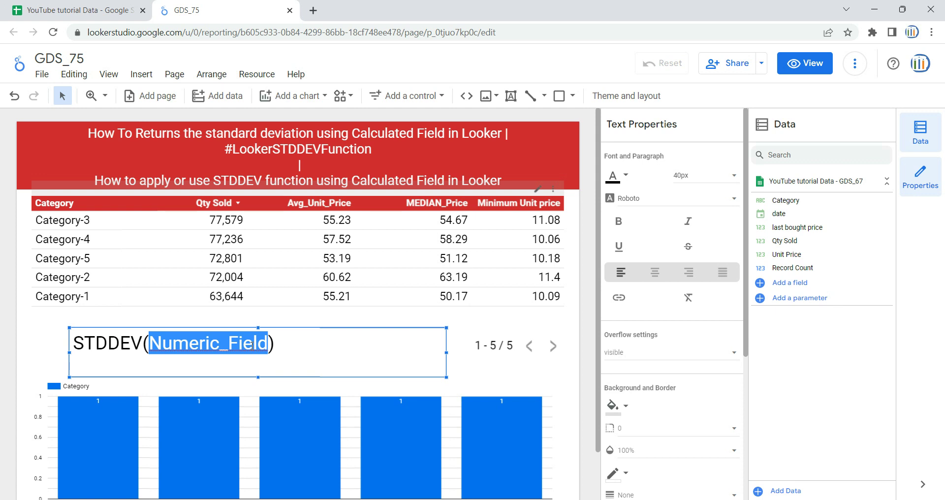
{"action": "left_click", "coordinate": [517, 281]}
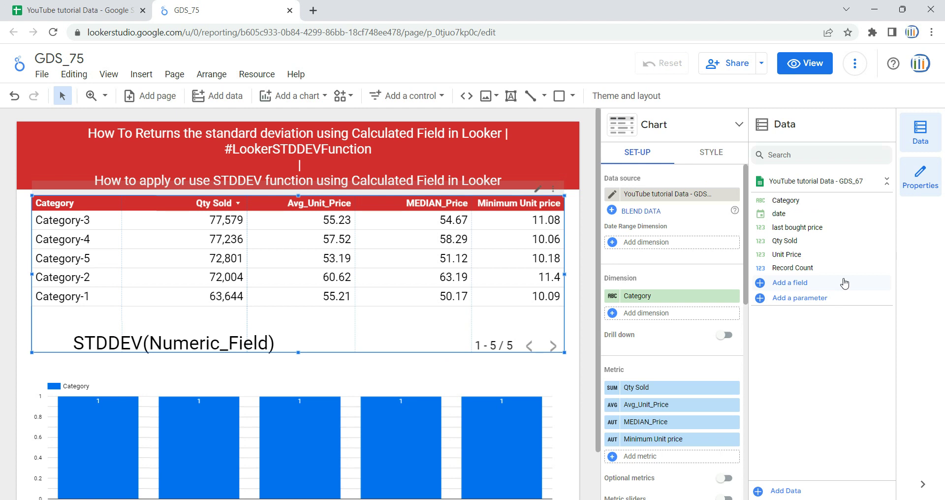
Step: Add a new calculated field named Price_Std_Dev
{"action": "left_click", "coordinate": [798, 282]}
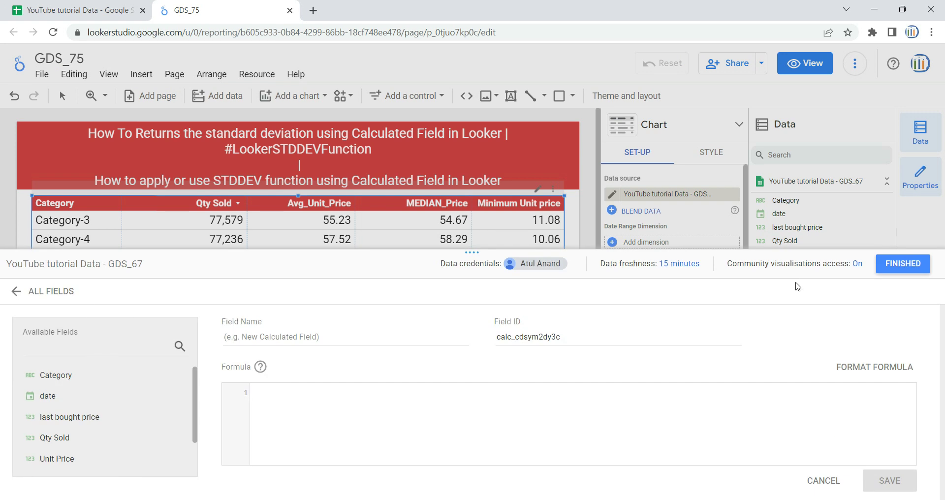
{"action": "left_click", "coordinate": [318, 337]}
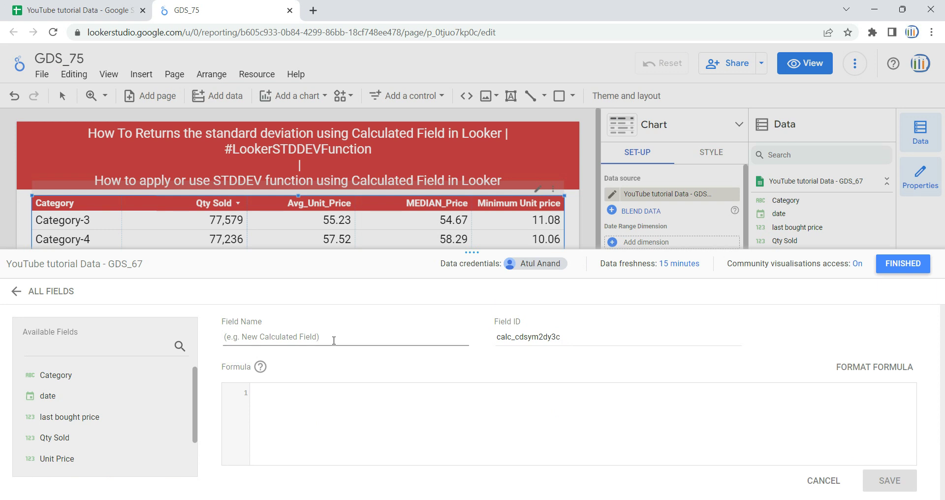
{"action": "type", "text": "Price_"}
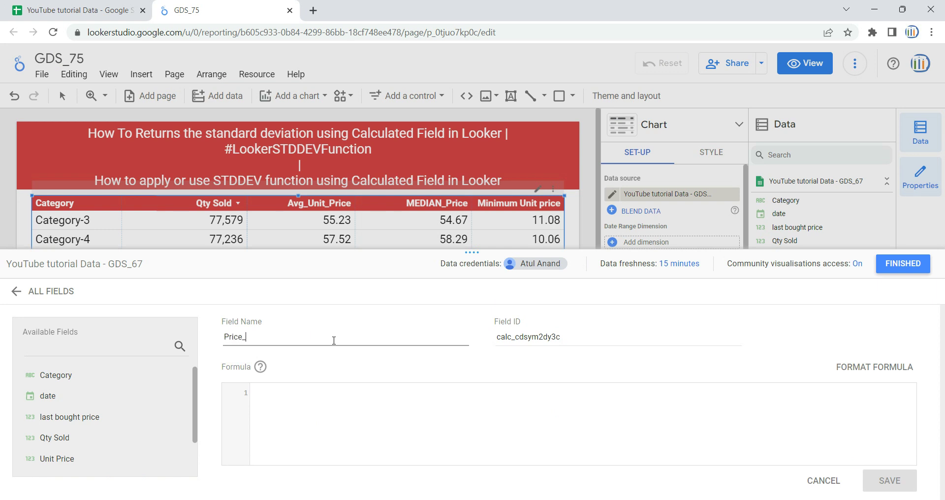
{"action": "type", "text": "Std_Dev"}
{"action": "left_click", "coordinate": [619, 408]}
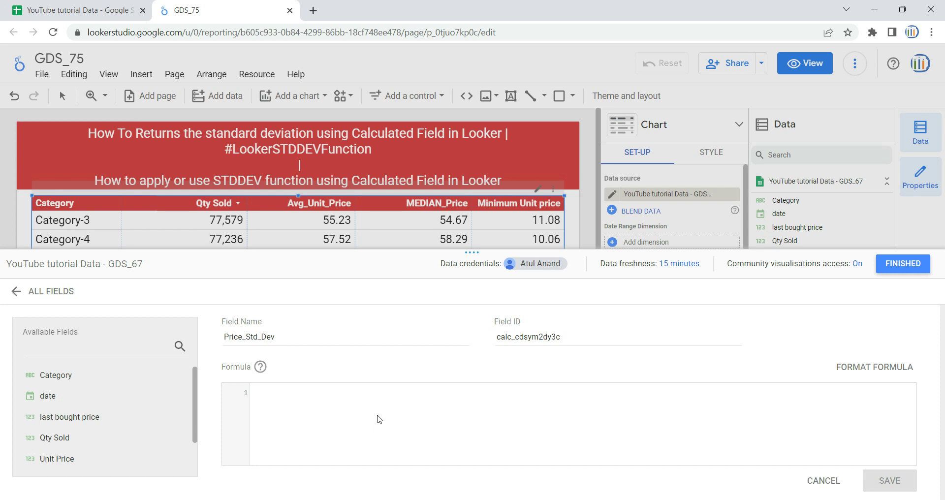
Step: Write the field's formula as STDDEV(Unit Price)
{"action": "type", "text": "STF"}
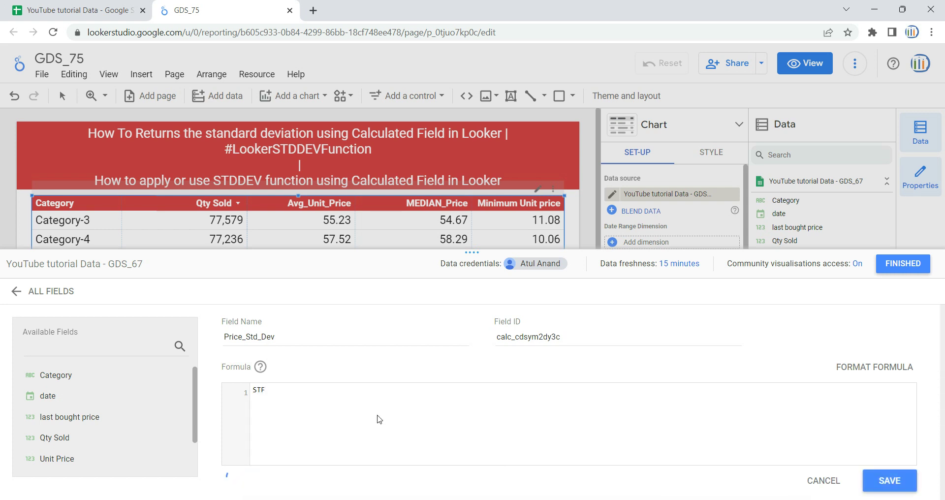
{"action": "key", "text": "BackSpace"}
{"action": "type", "text": "D"}
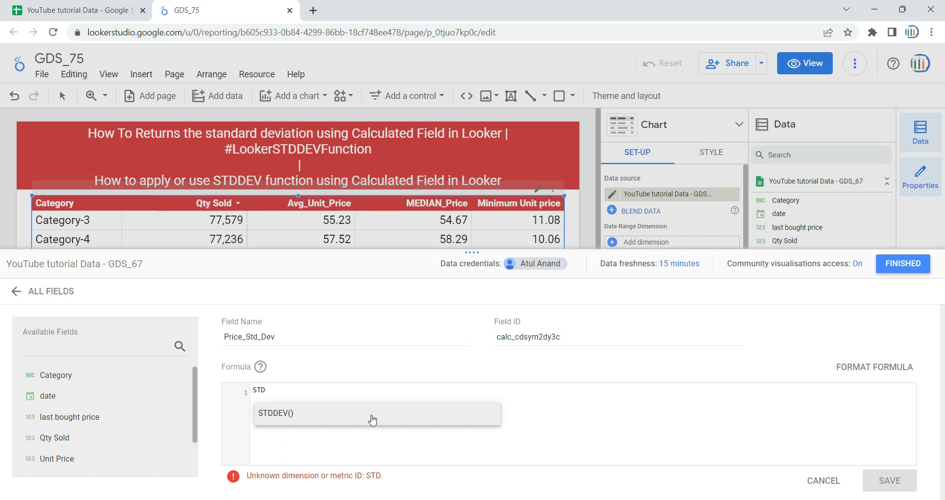
{"action": "left_click", "coordinate": [373, 419]}
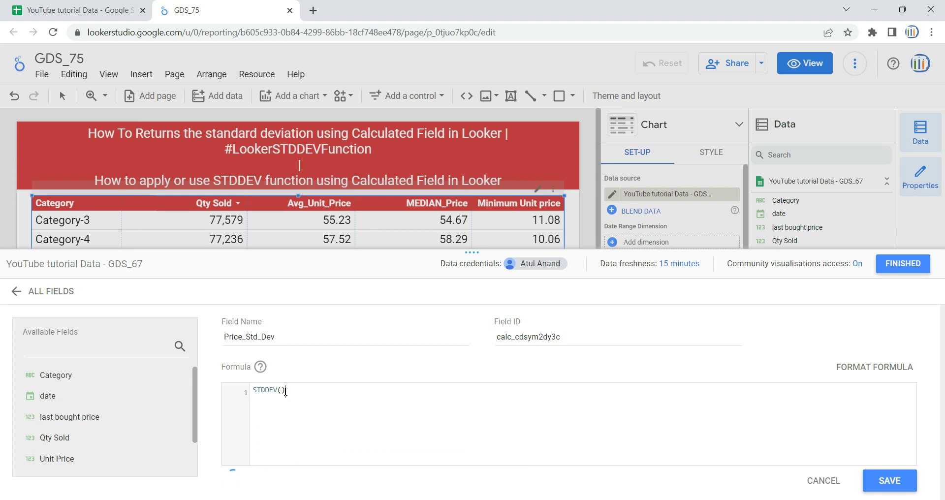
{"action": "left_click", "coordinate": [282, 392]}
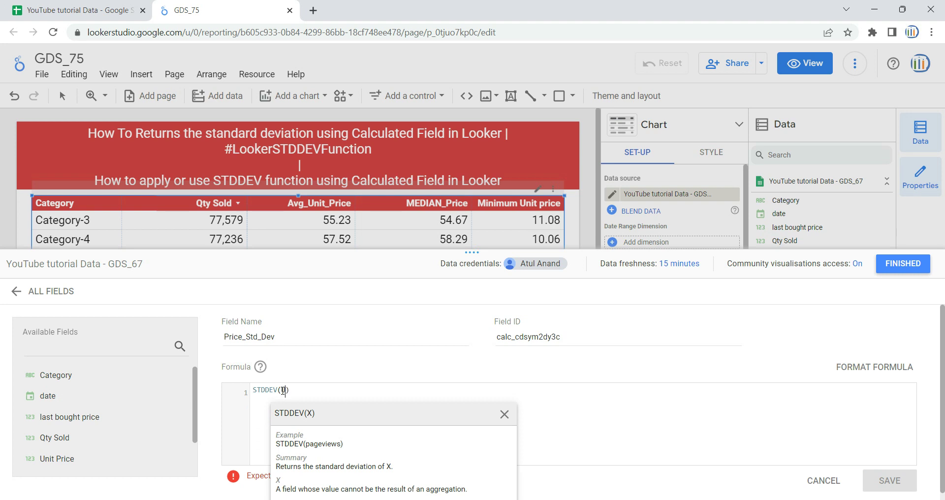
{"action": "type", "text": "Uni"}
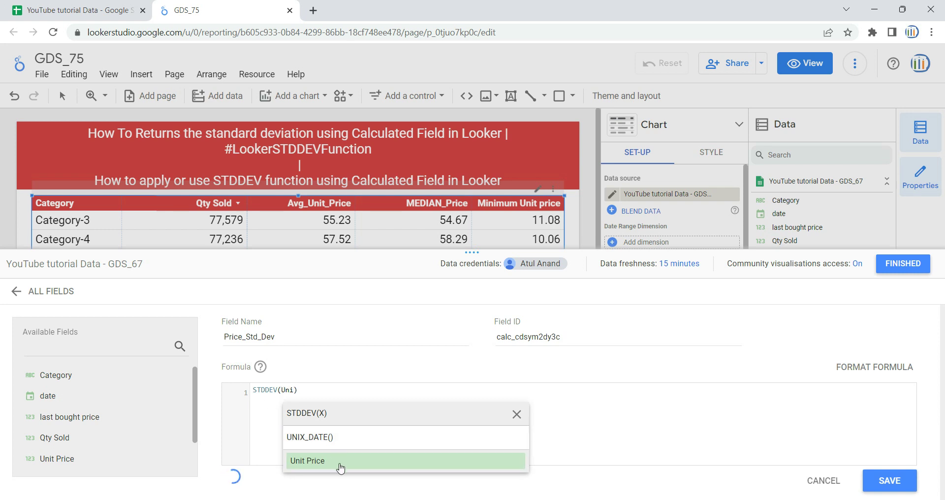
{"action": "left_click", "coordinate": [340, 461]}
{"action": "left_click", "coordinate": [743, 421]}
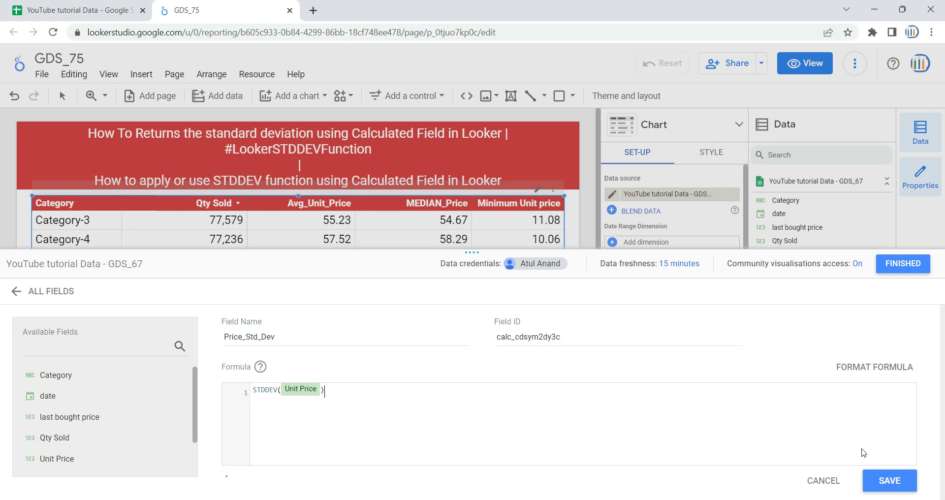
Step: Save the Price_Std_Dev field and close the data source editor
{"action": "left_click", "coordinate": [891, 482]}
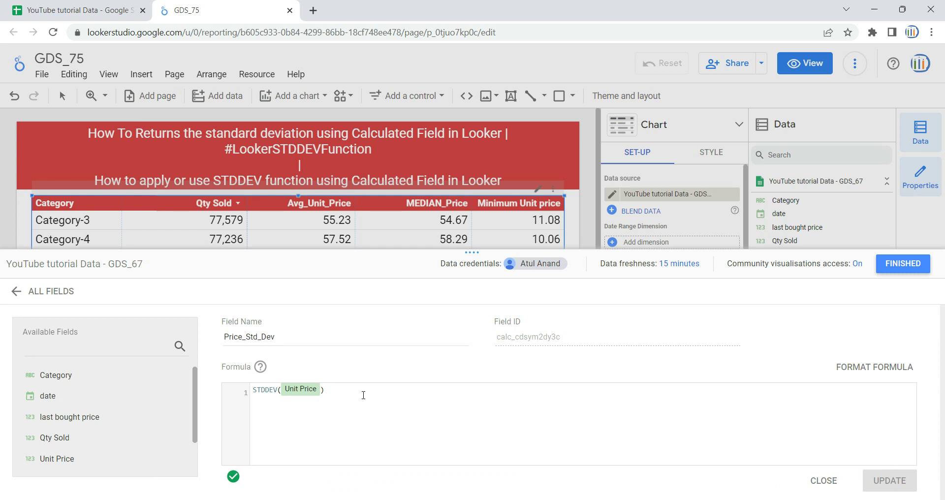
{"action": "mouse_move", "coordinate": [237, 483]}
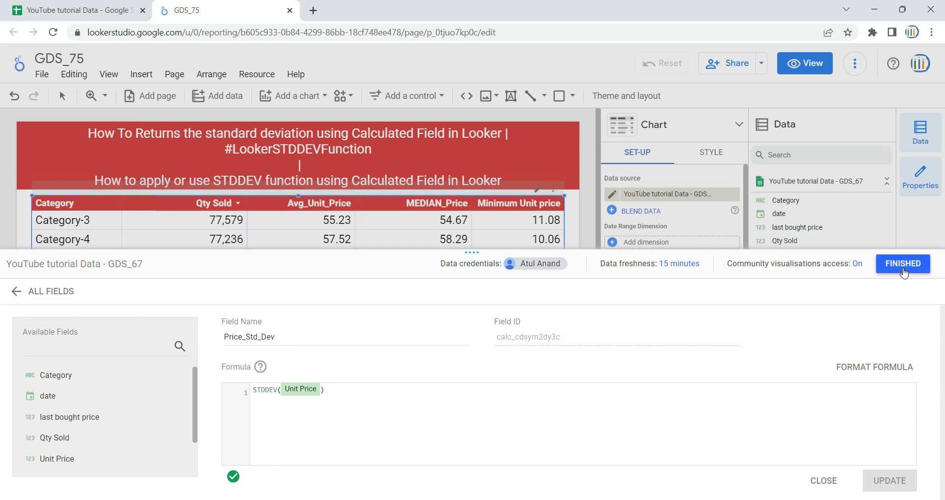
{"action": "left_click", "coordinate": [883, 264]}
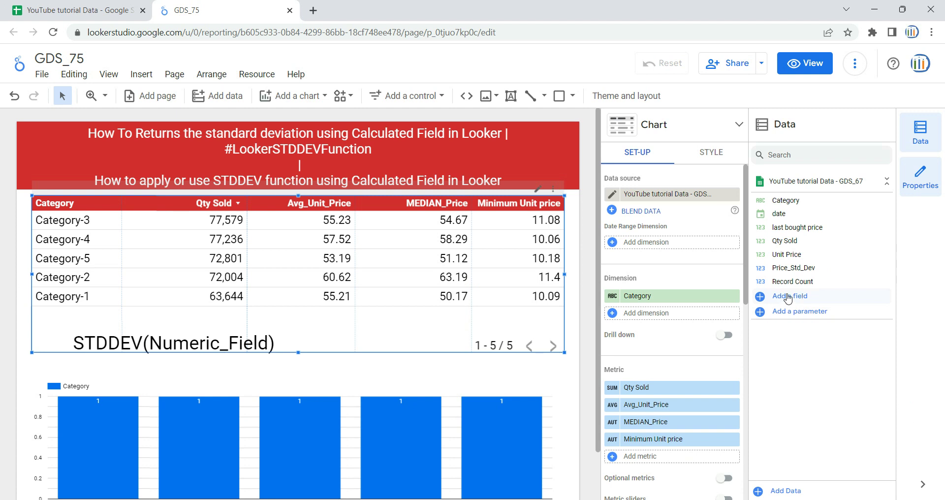
Step: Add another calculated field named item_Sold_Std_Dev
{"action": "left_click", "coordinate": [803, 297]}
{"action": "left_click", "coordinate": [351, 339]}
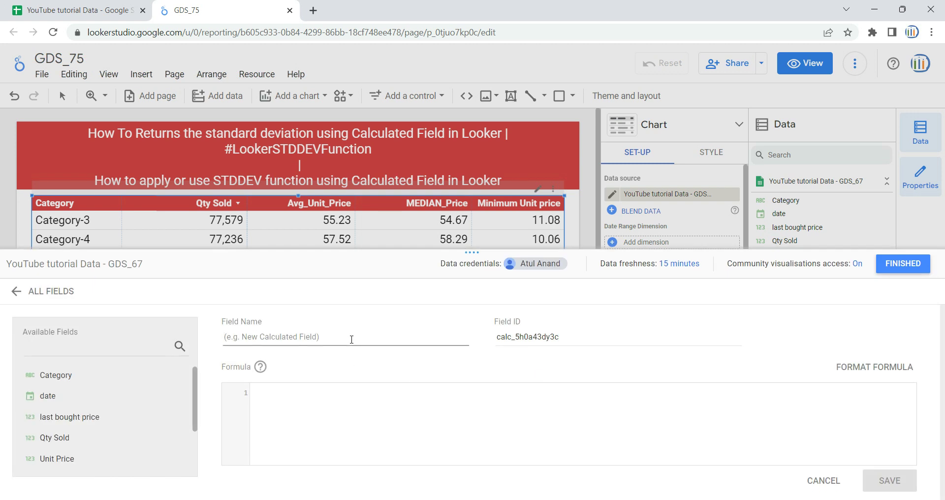
{"action": "type", "text": "Stem_Sold_Std_Dev"}
{"action": "left_click", "coordinate": [358, 391]}
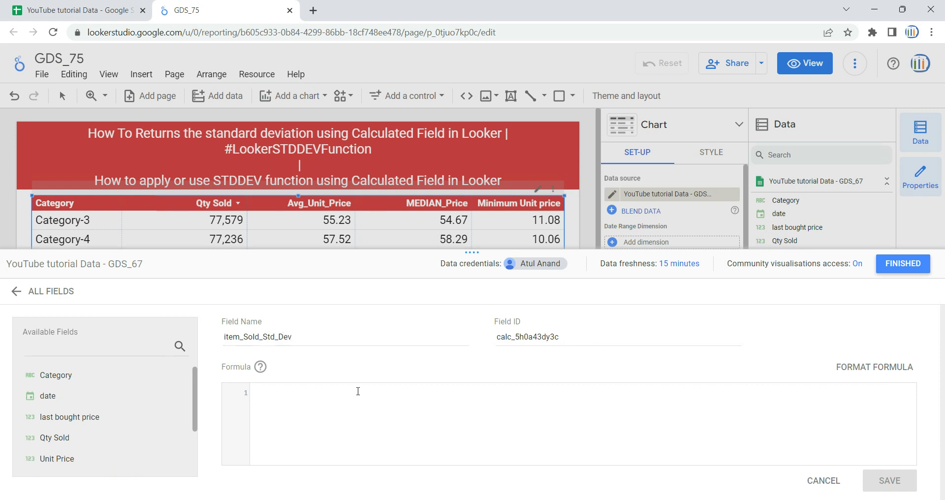
Step: Set its formula to STDDEV(Qty Sold), save it, and close the data source editor
{"action": "type", "text": "std"}
{"action": "left_click", "coordinate": [343, 413]}
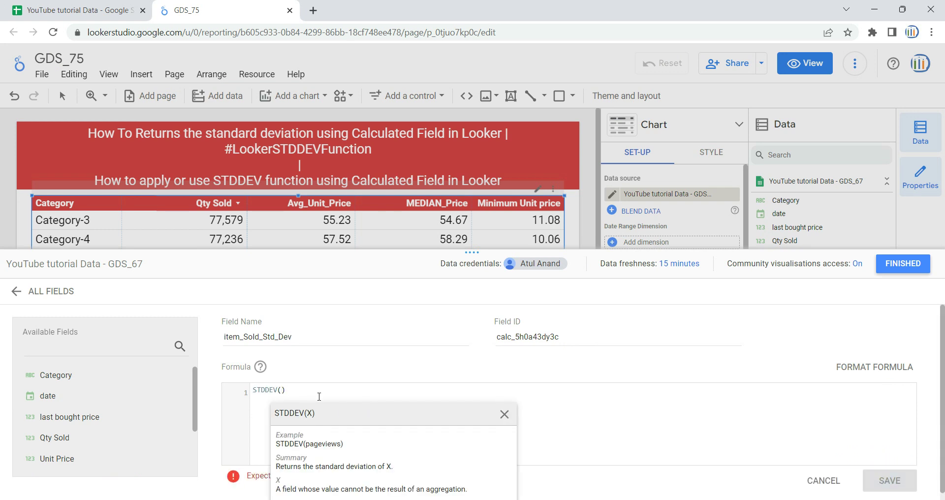
{"action": "type", "text": "qty"}
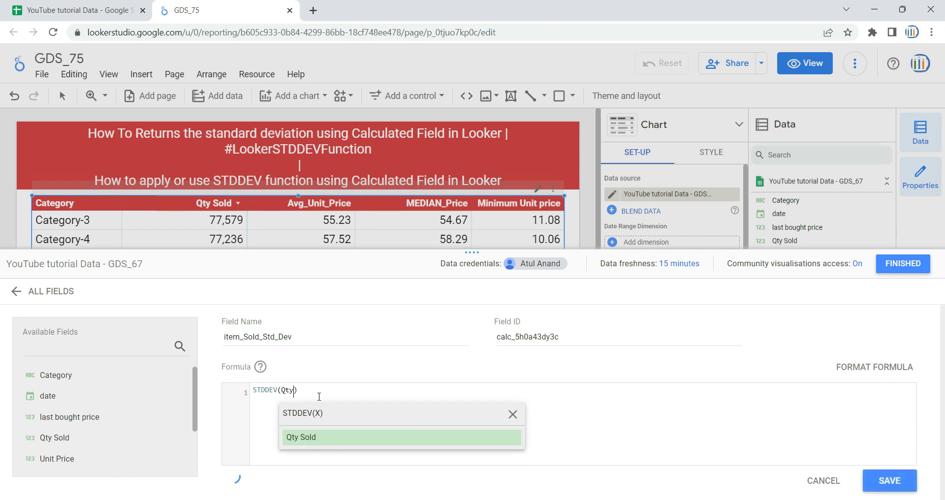
{"action": "left_click", "coordinate": [332, 437]}
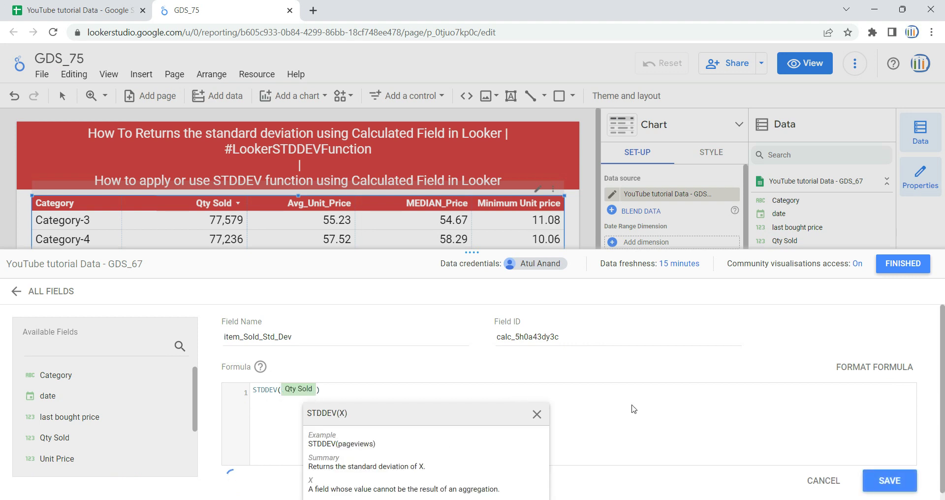
{"action": "left_click", "coordinate": [633, 408]}
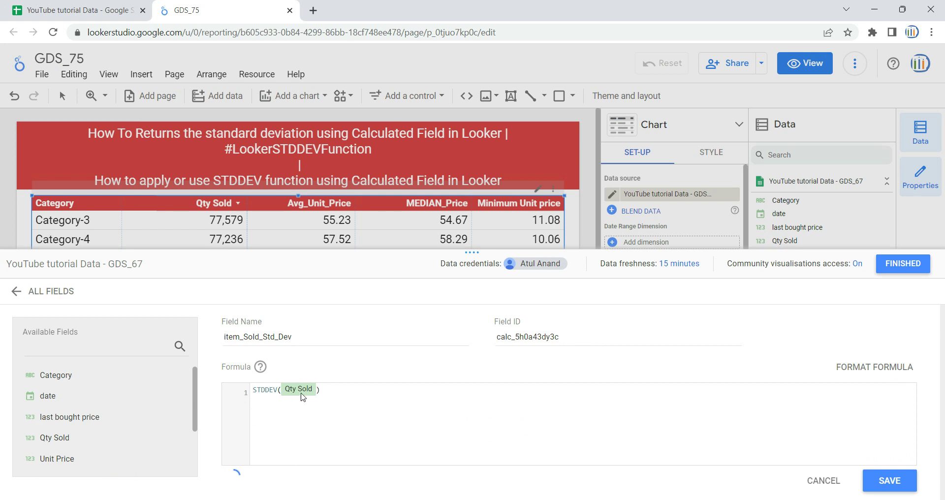
{"action": "mouse_move", "coordinate": [236, 479]}
{"action": "left_click", "coordinate": [890, 484]}
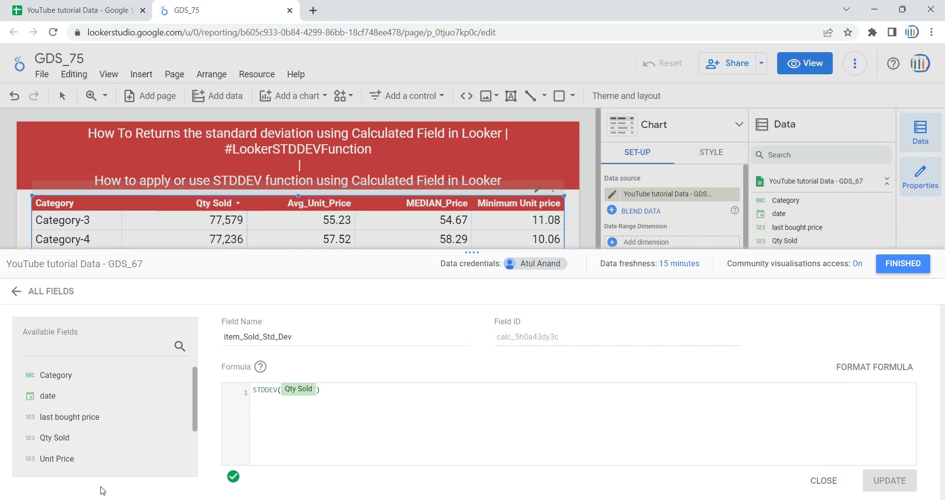
{"action": "left_click", "coordinate": [911, 270]}
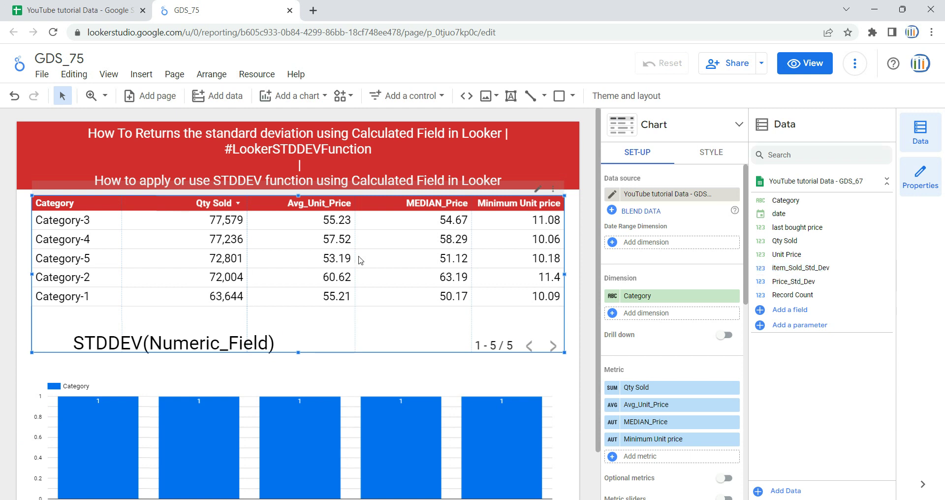
Step: Add Price_Std_Dev and item_Sold_Std_Dev as metrics to the Category table
{"action": "scroll", "coordinate": [709, 403], "scroll_direction": "down", "scroll_amount": 2}
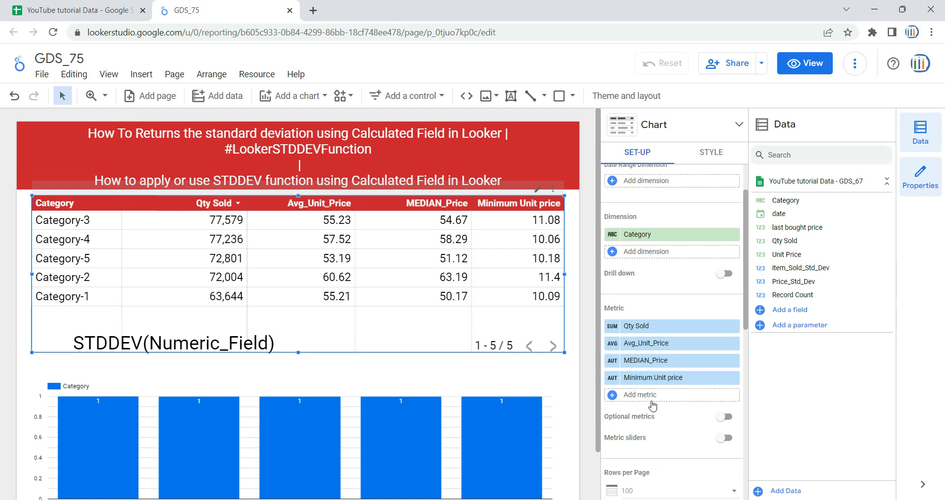
{"action": "left_click", "coordinate": [662, 400]}
{"action": "scroll", "coordinate": [698, 433], "scroll_direction": "down", "scroll_amount": 3}
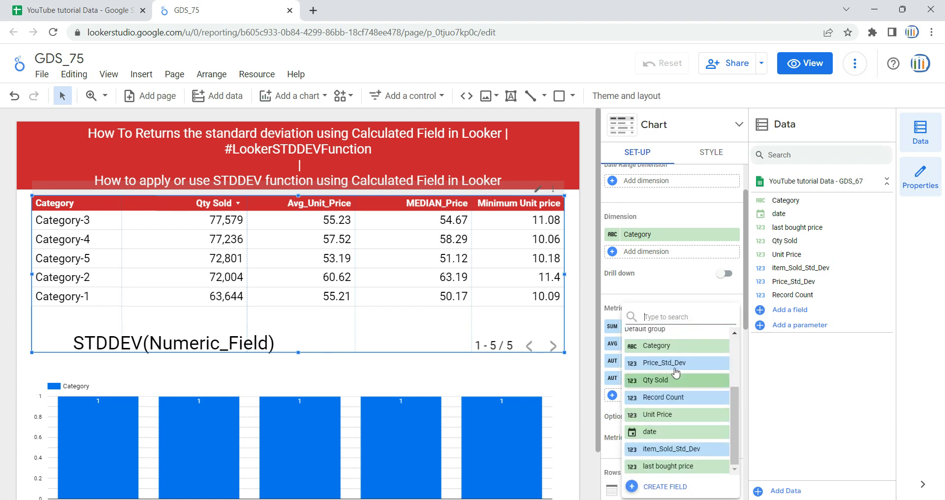
{"action": "left_click", "coordinate": [677, 368]}
{"action": "left_click", "coordinate": [660, 412]}
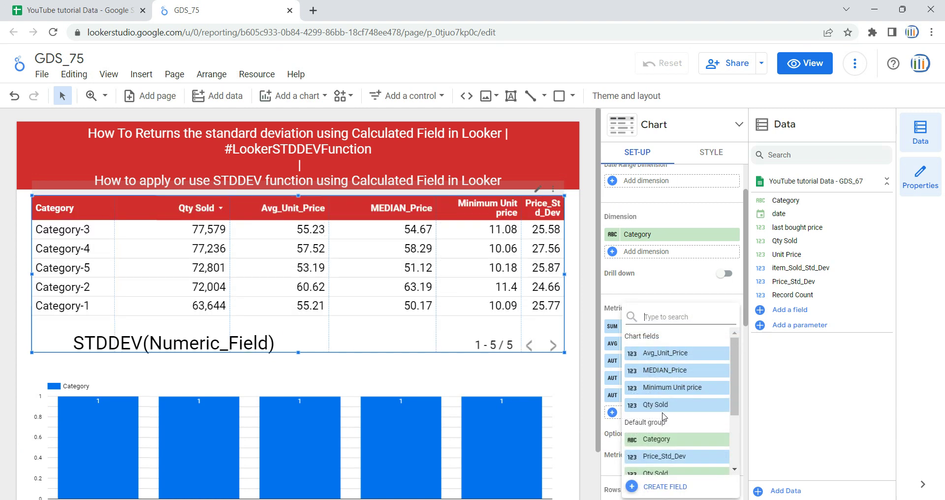
{"action": "scroll", "coordinate": [667, 421], "scroll_direction": "down", "scroll_amount": 3}
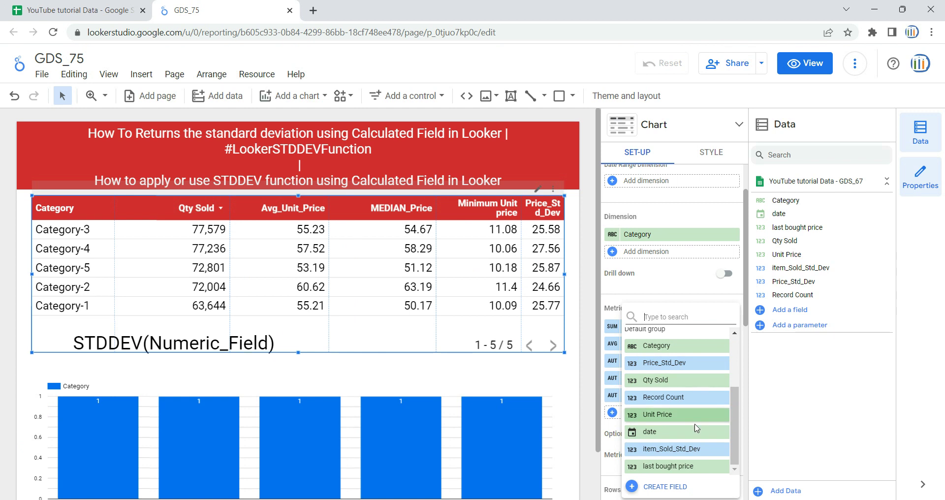
{"action": "left_click", "coordinate": [689, 449]}
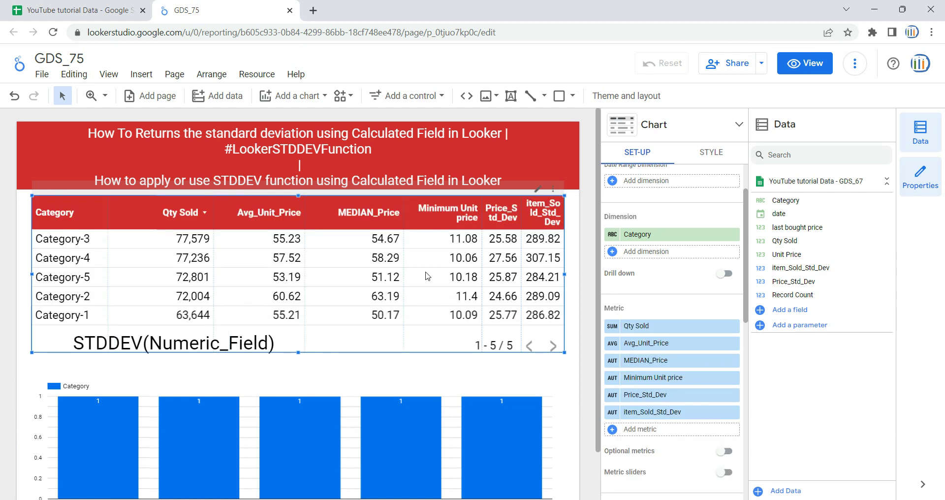
Step: Narrow the Minimum Unit price and MEDIAN_Price columns so the new headers fit
{"action": "left_click_drag", "start_coordinate": [484, 265], "coordinate": [451, 267]}
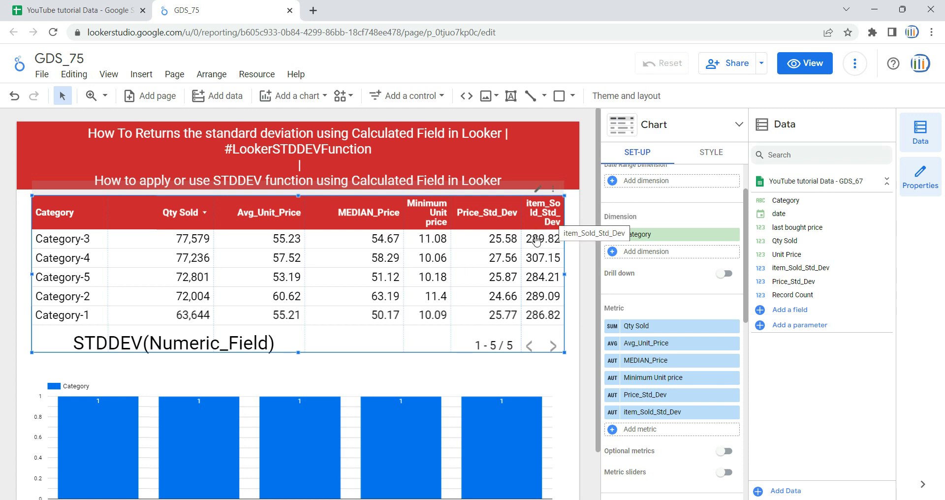
{"action": "left_click_drag", "start_coordinate": [519, 251], "coordinate": [393, 309]}
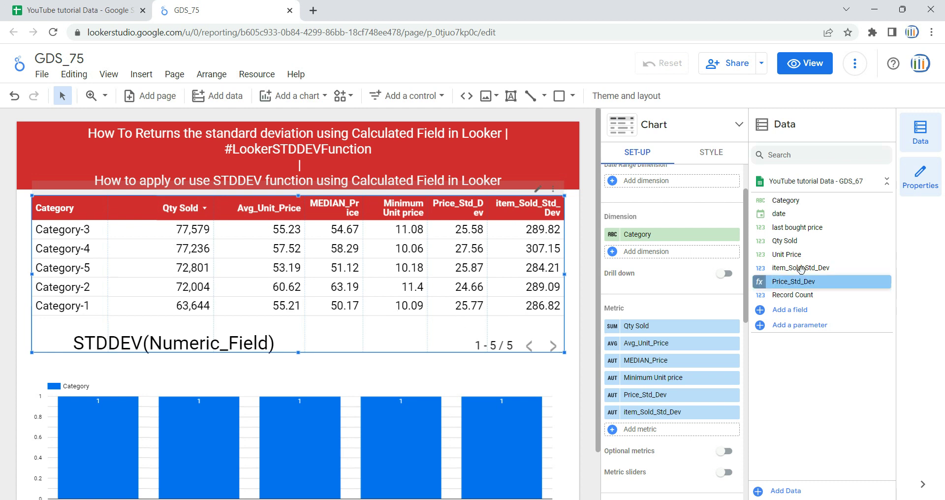
{"action": "left_click", "coordinate": [404, 384]}
{"action": "scroll", "coordinate": [404, 374], "scroll_direction": "down", "scroll_amount": 1}
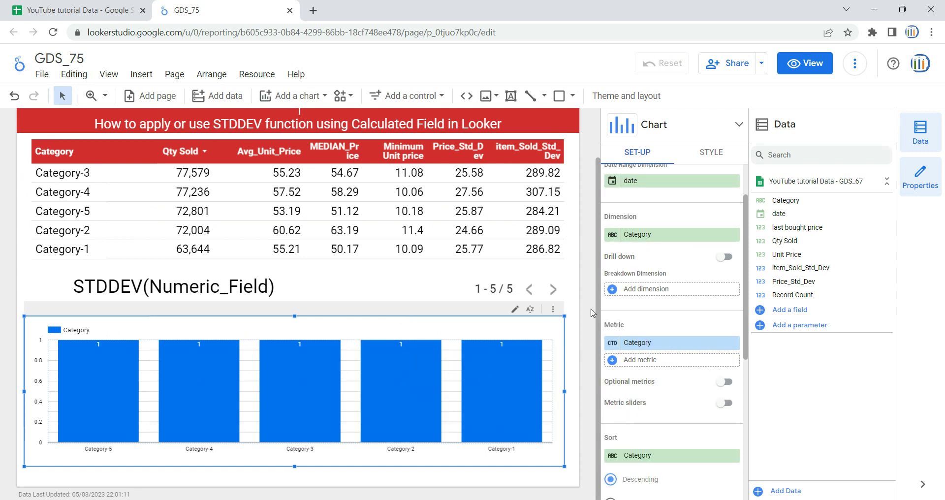
Step: Replace the chart's Category metric with Price_Std_Dev and add item_Sold_Std_Dev as a second series
{"action": "left_click", "coordinate": [693, 345]}
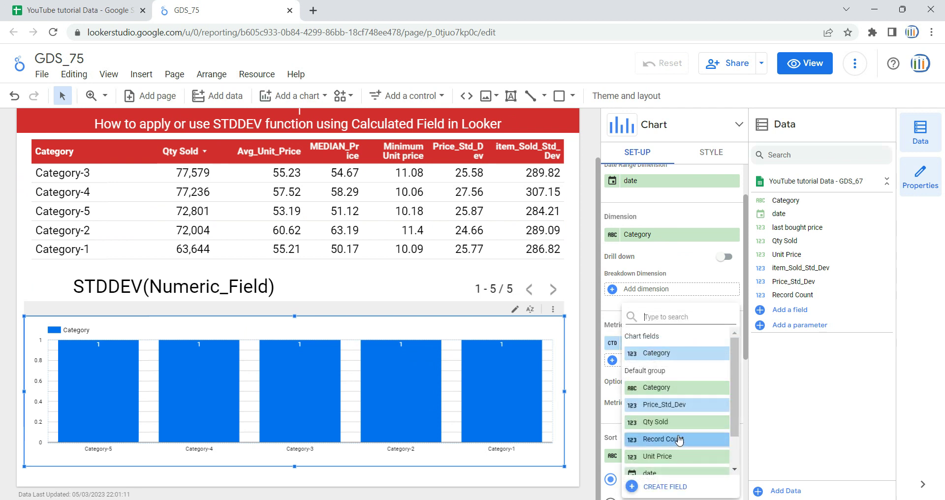
{"action": "left_click", "coordinate": [686, 413]}
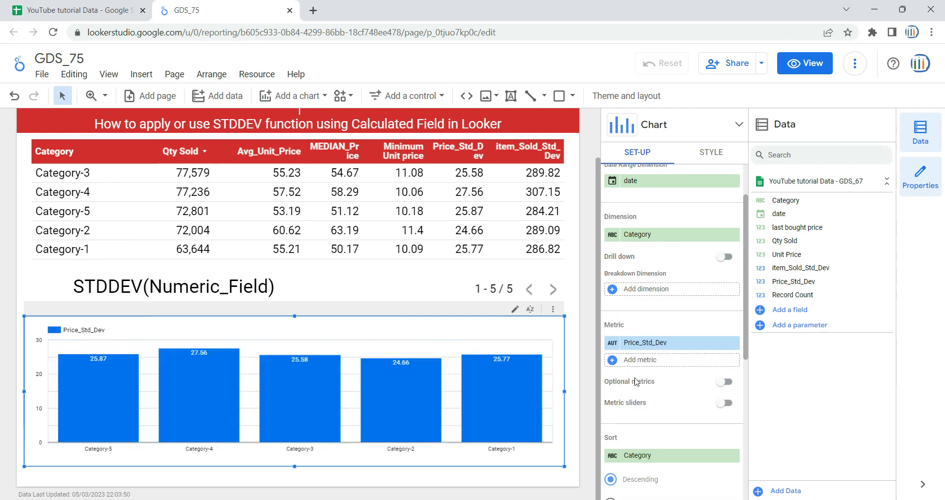
{"action": "left_click", "coordinate": [667, 365]}
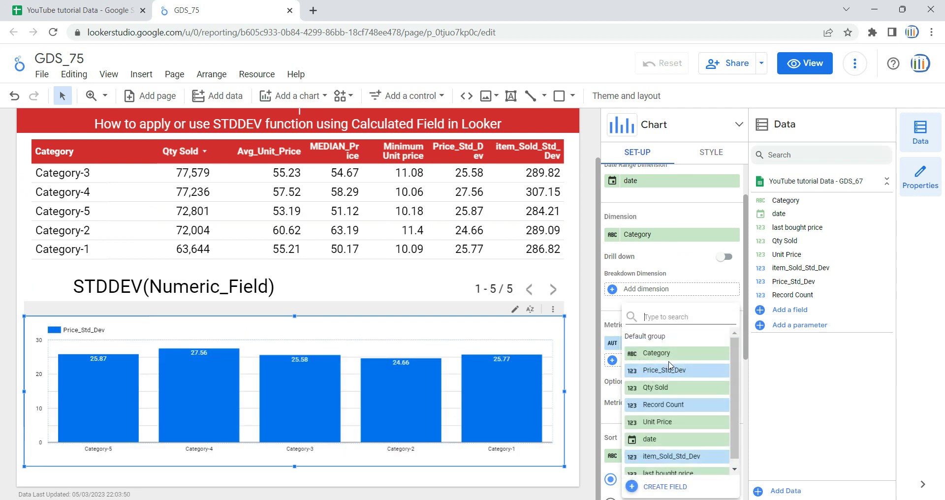
{"action": "left_click", "coordinate": [683, 457]}
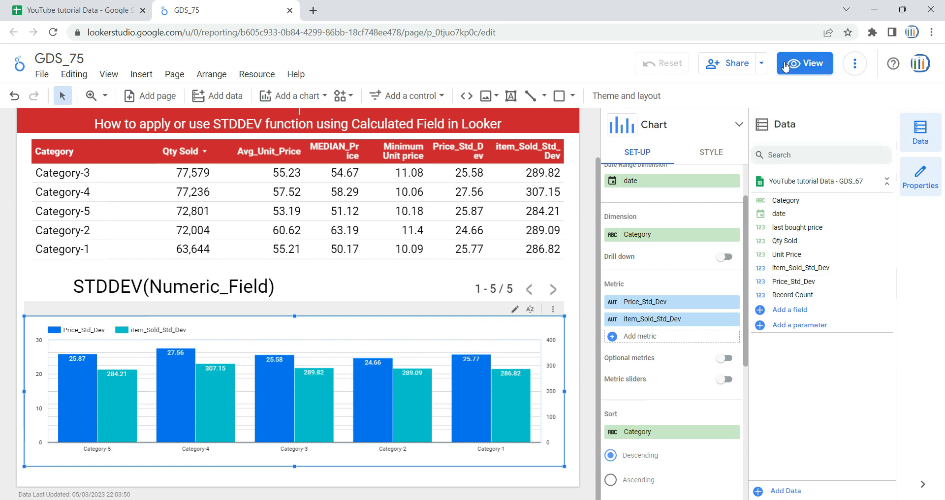
Step: Switch the GDS_75 report to view mode and scroll through the finished table and chart
{"action": "left_click", "coordinate": [804, 63]}
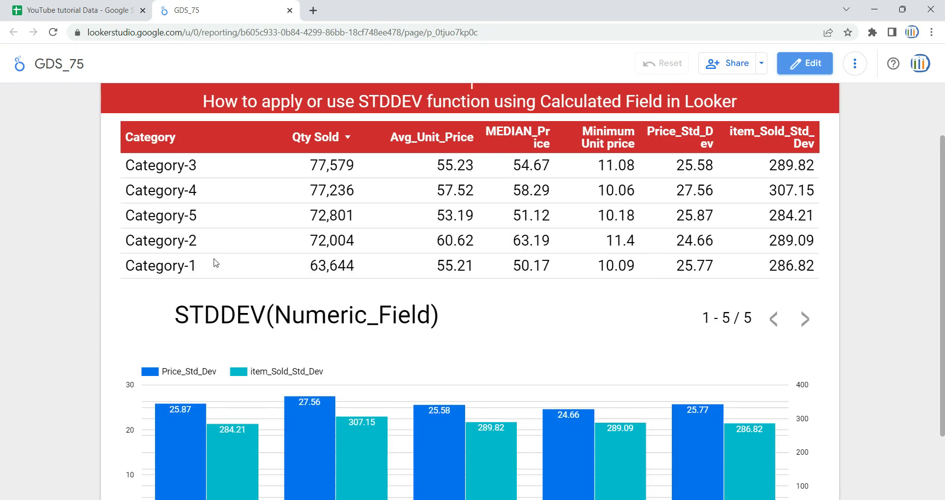
{"action": "scroll", "coordinate": [551, 333], "scroll_direction": "down", "scroll_amount": 2}
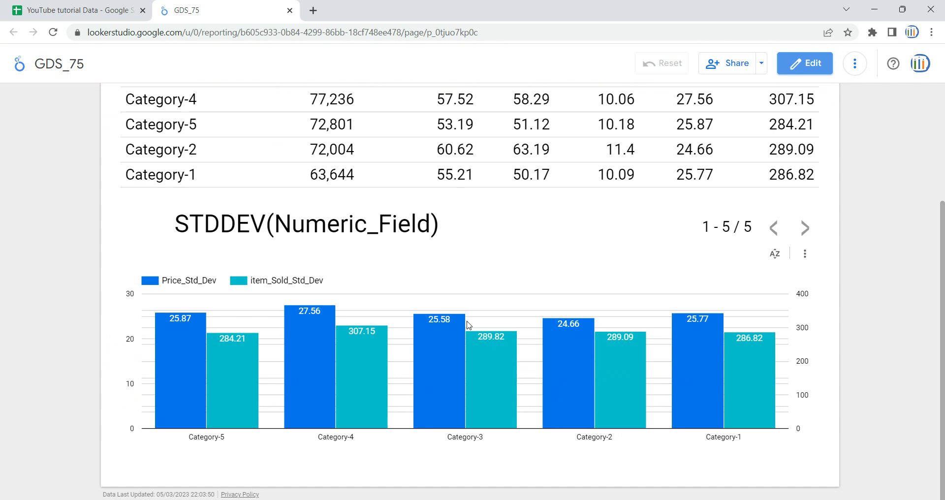
{"action": "scroll", "coordinate": [605, 269], "scroll_direction": "up", "scroll_amount": 3}
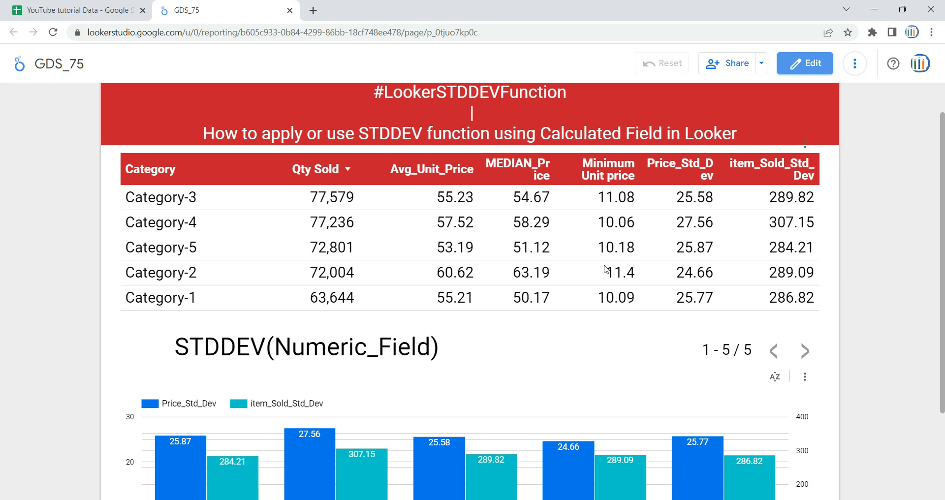
{"action": "scroll", "coordinate": [427, 237], "scroll_direction": "down", "scroll_amount": 1}
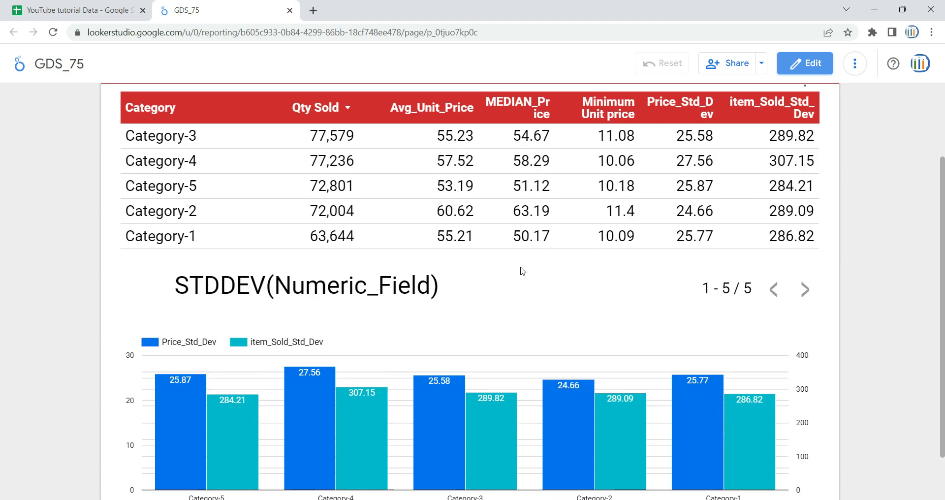